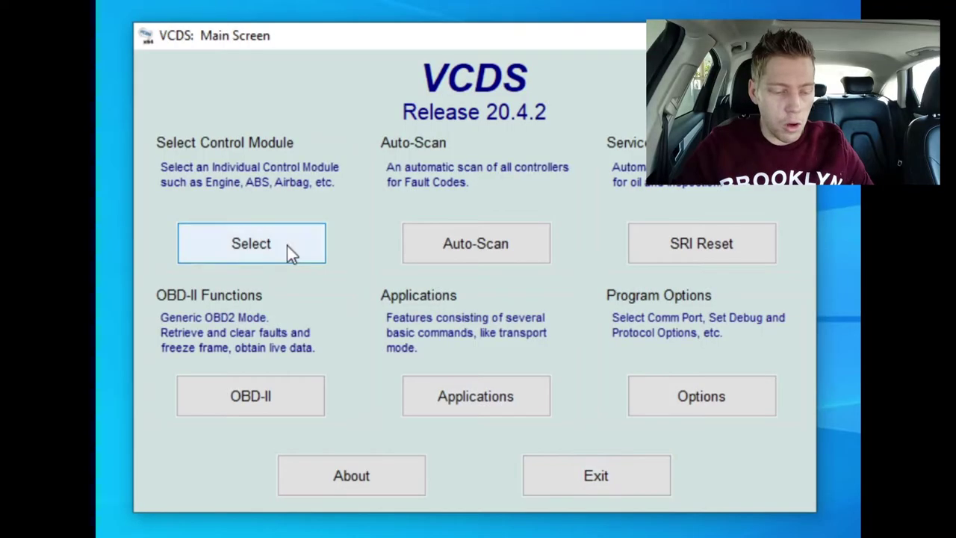
Step: Open the advanced measuring values of the 01-Engine control module and add Engine speed to the monitored values
left_click(288, 246)
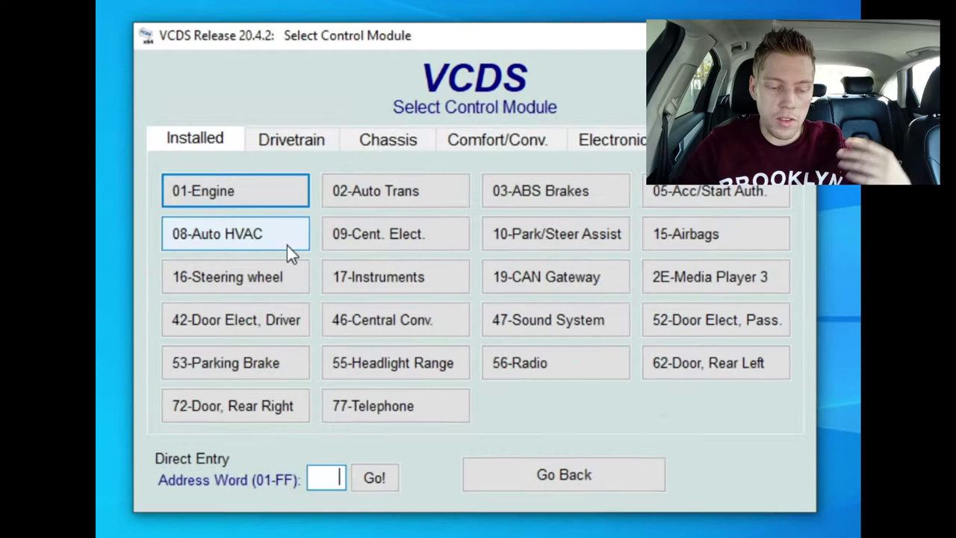
left_click(256, 187)
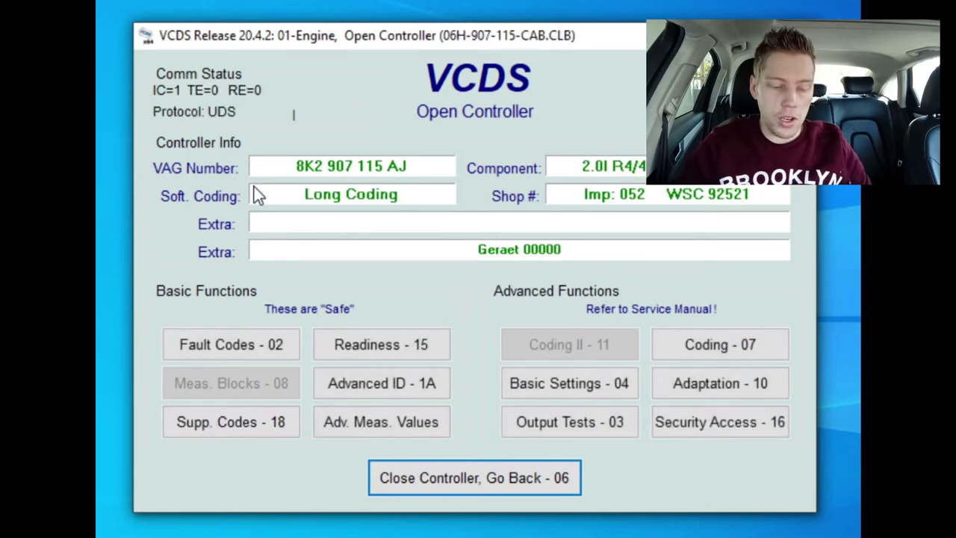
left_click(363, 434)
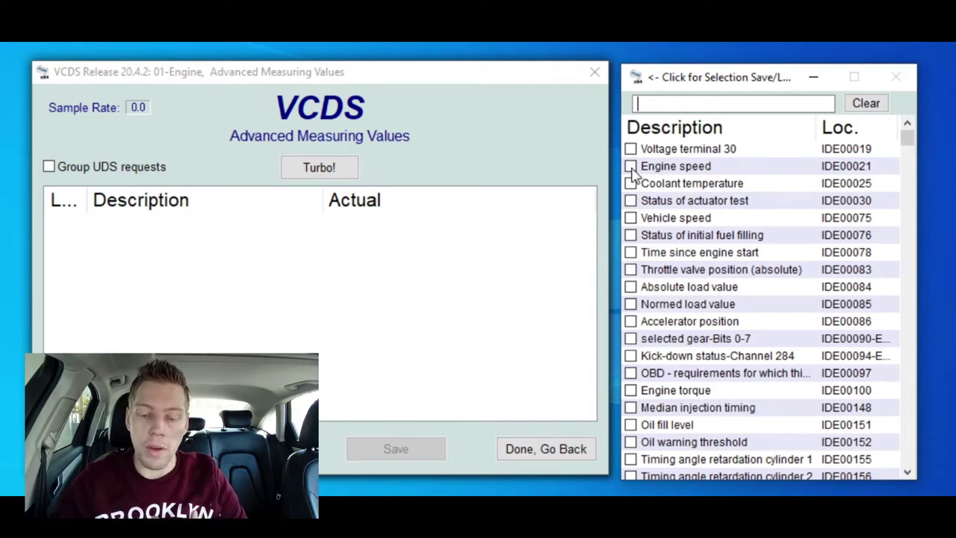
left_click(632, 166)
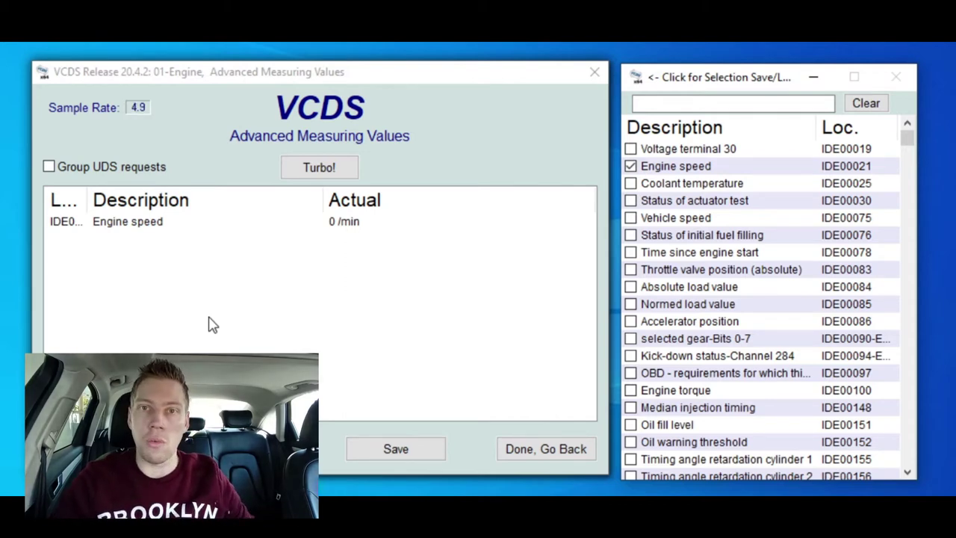
Step: Filter the measuring values by "fuel" and add High fuel pressure: specified value, Fuel pressure, and Fuel pump: specified value
left_click(757, 105)
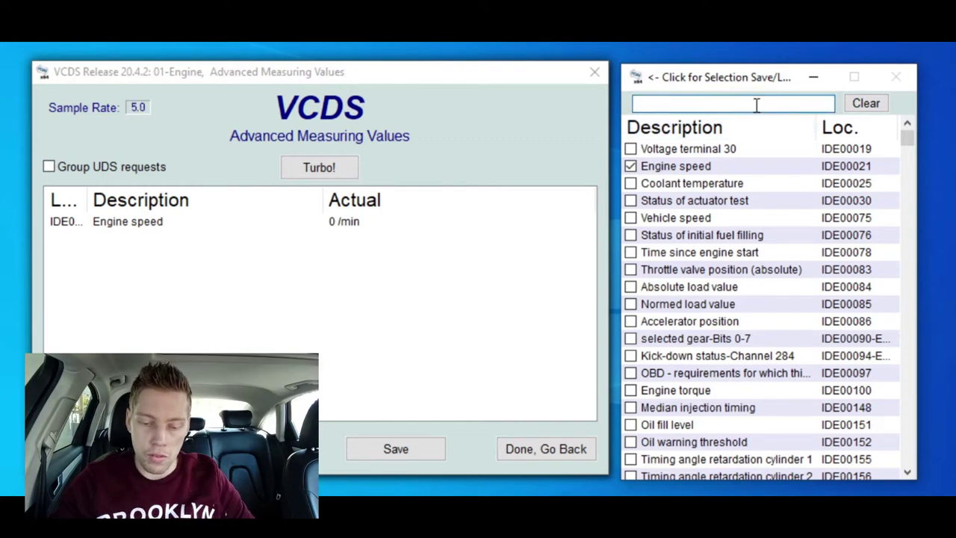
type("fuel")
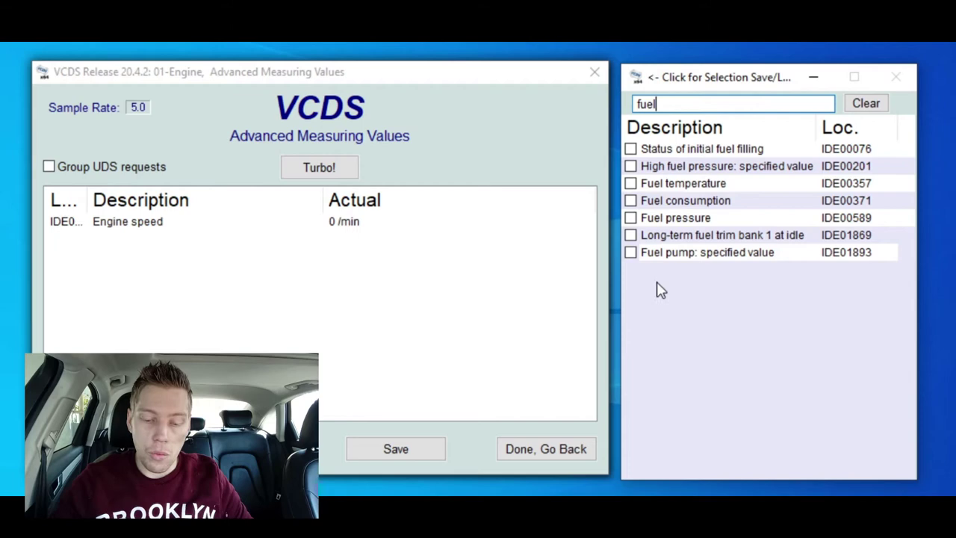
left_click(631, 166)
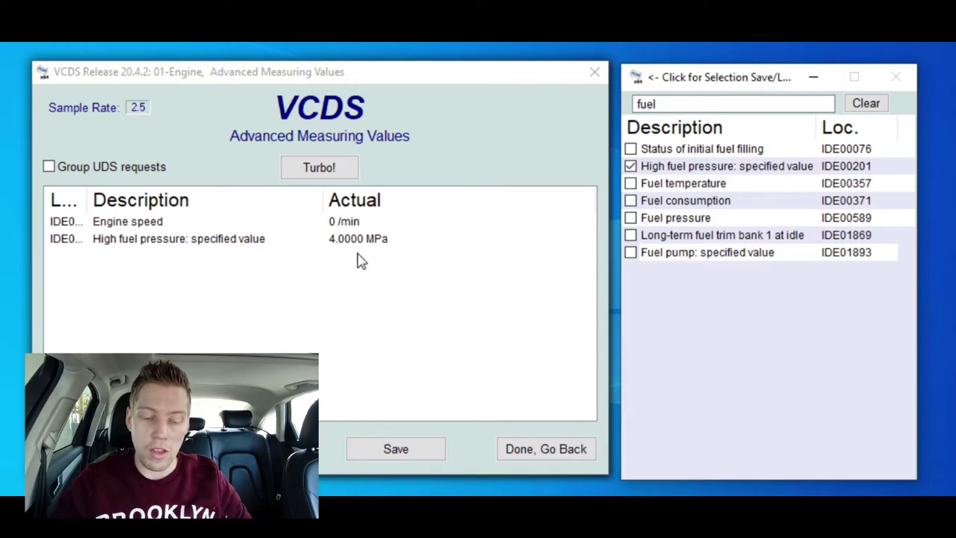
left_click(632, 218)
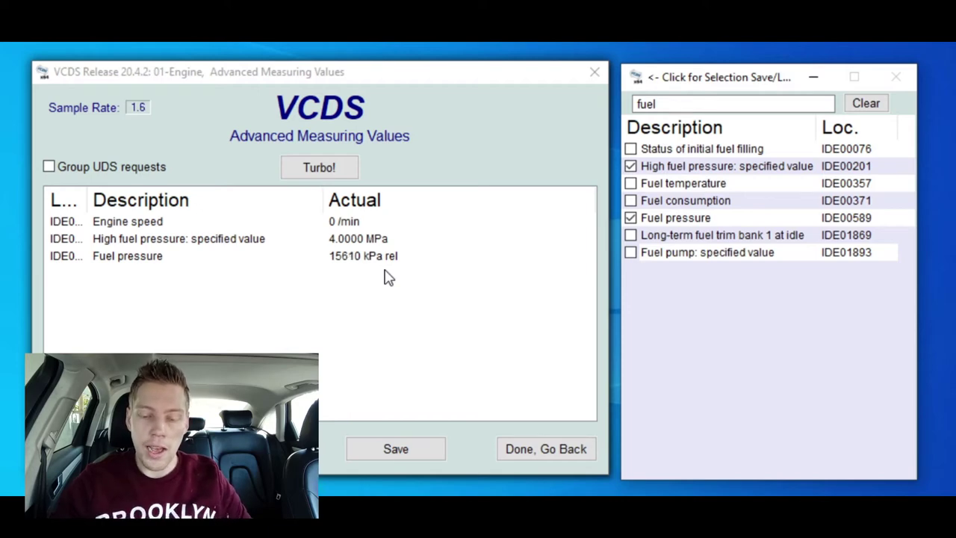
left_click(631, 253)
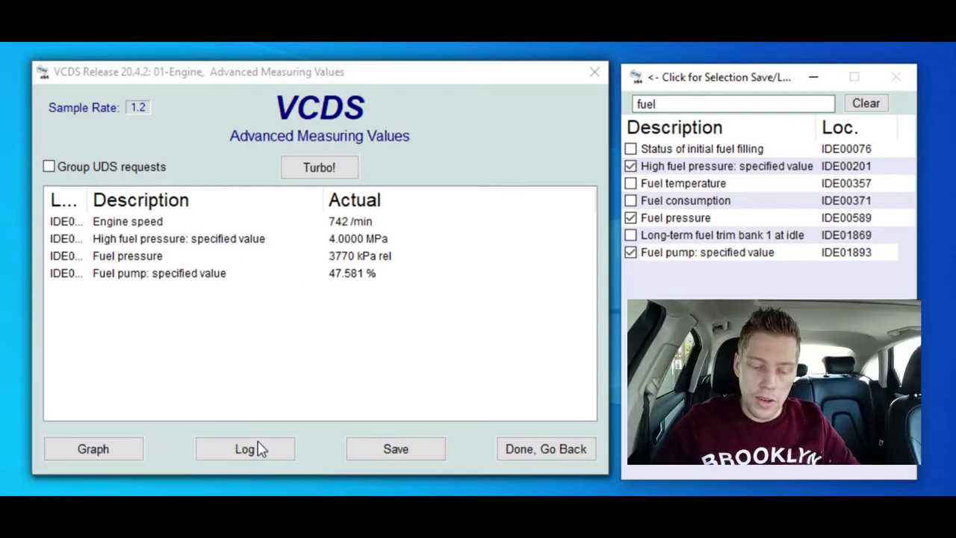
Step: Set up logging of the selected values to a CSV file named "fuel" on the Desktop
left_click(245, 449)
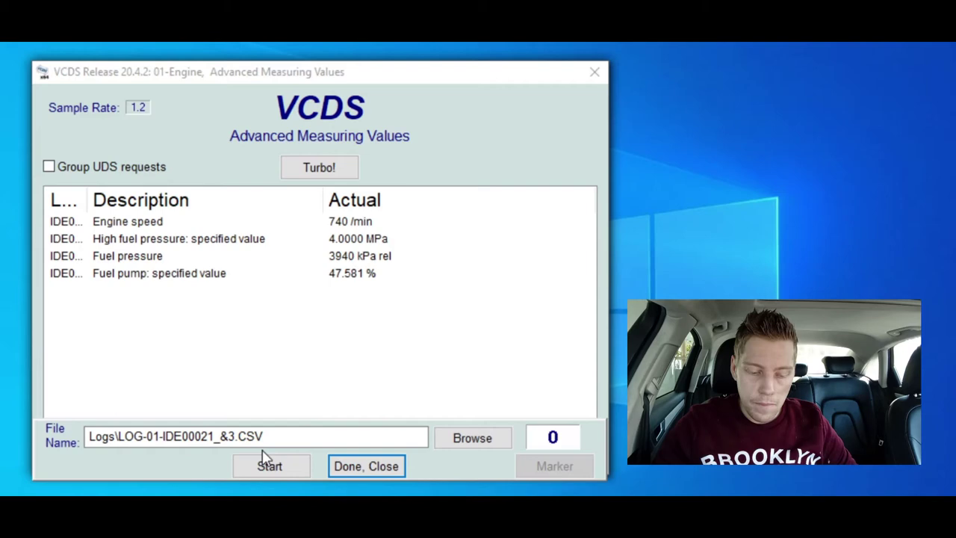
left_click(463, 440)
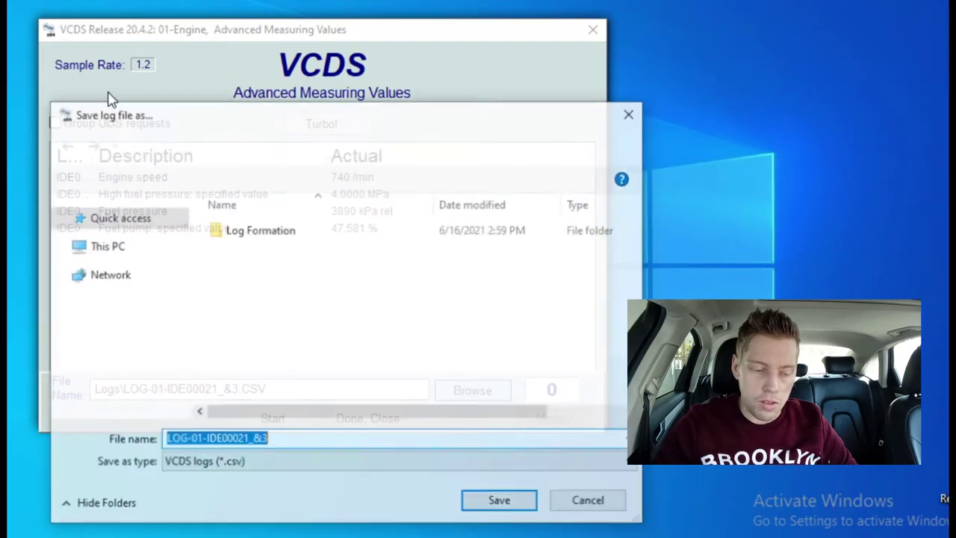
left_click(119, 254)
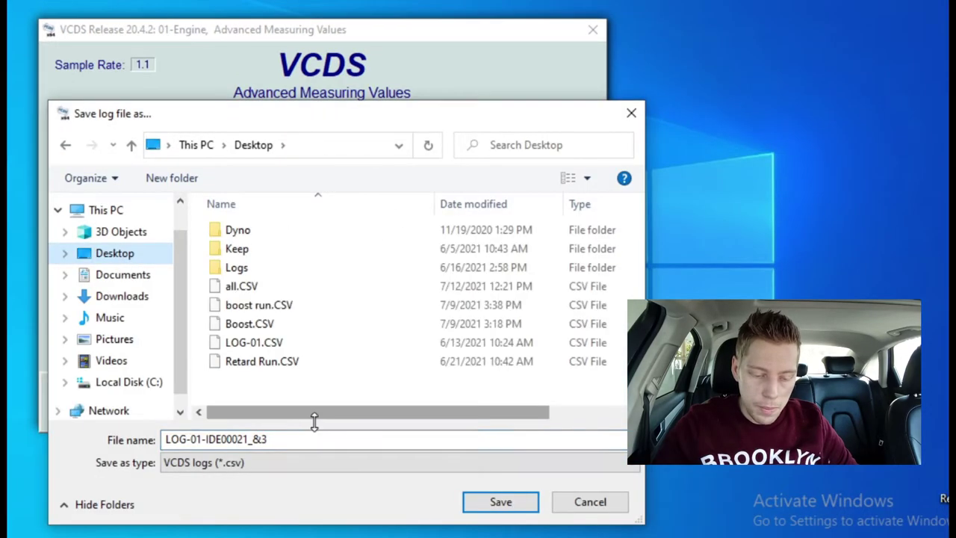
left_click(303, 441)
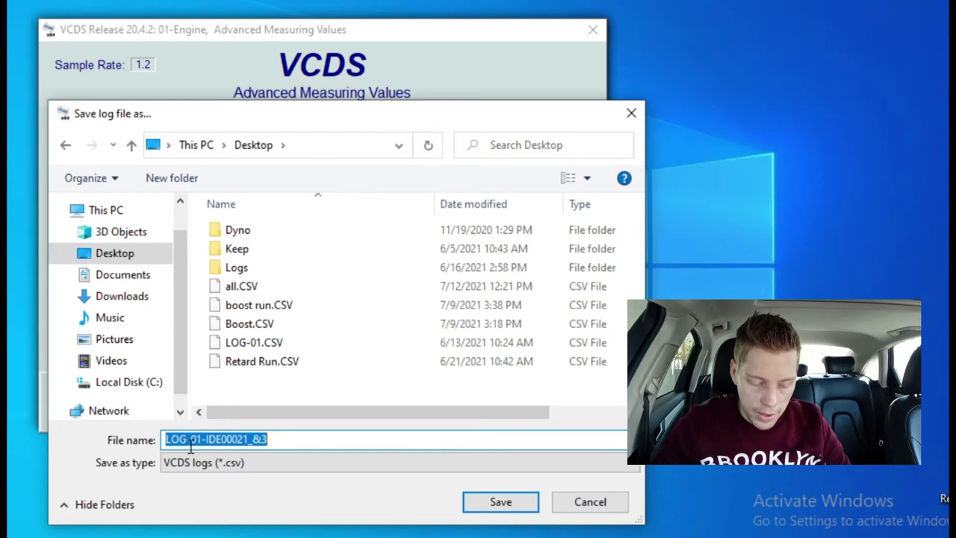
type("fuel")
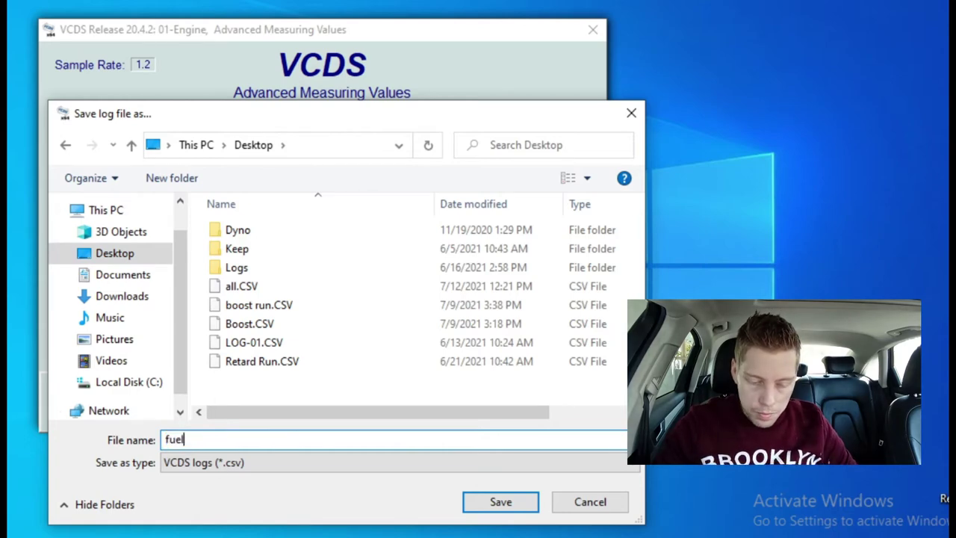
left_click(501, 502)
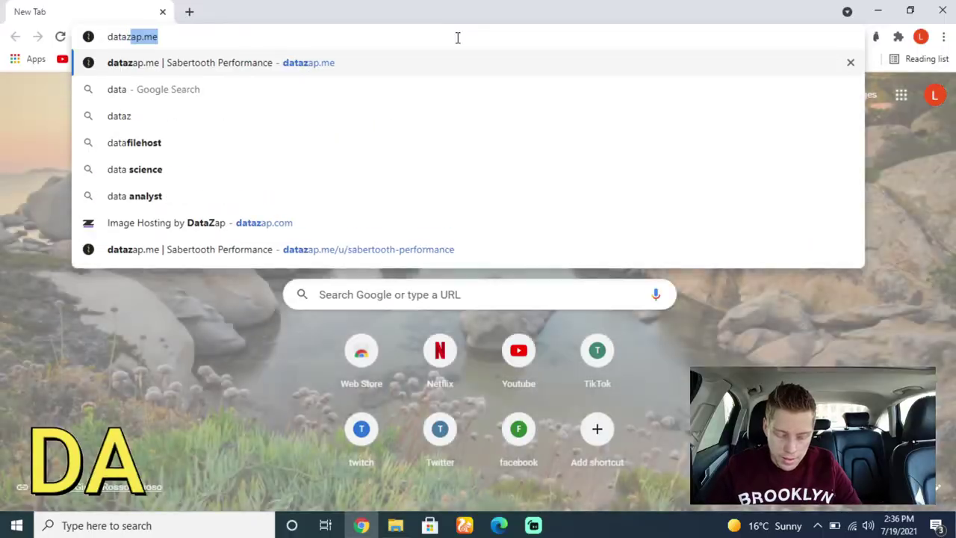
Step: Go to datazap.me and start a new log upload in the English CSV format
type("e")
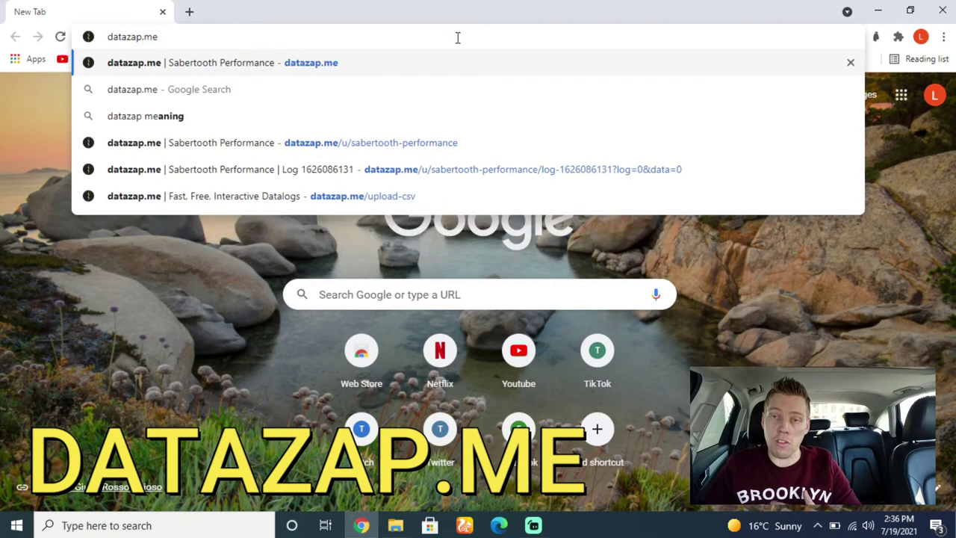
key("Return")
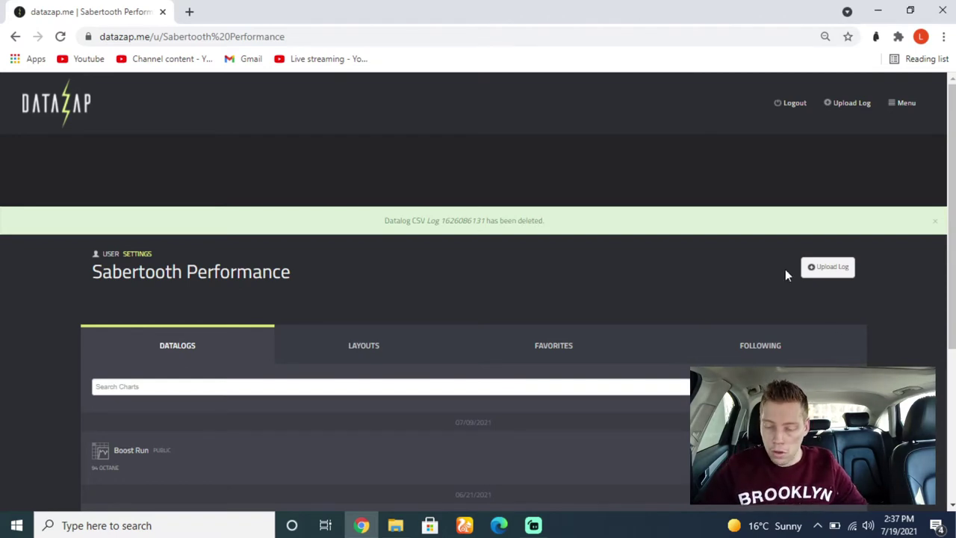
left_click(820, 277)
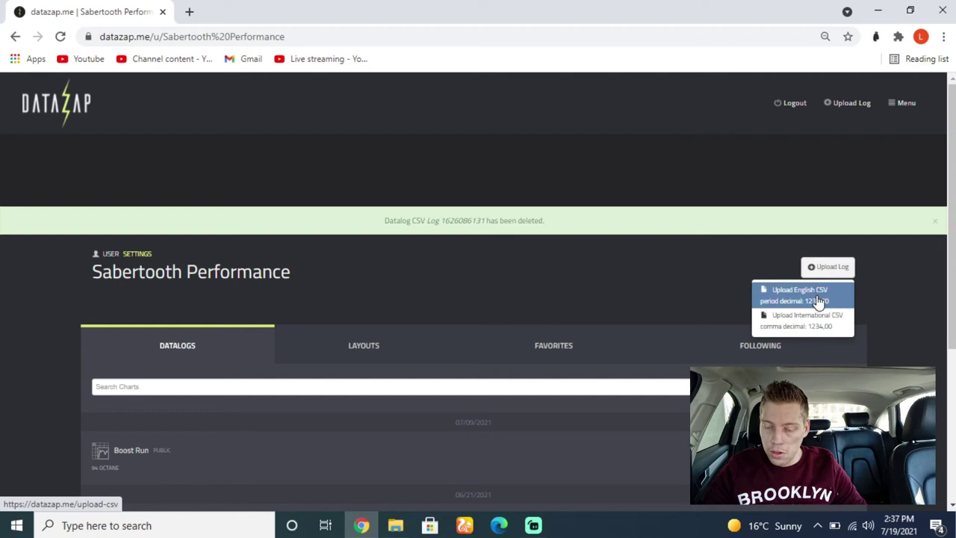
left_click(827, 299)
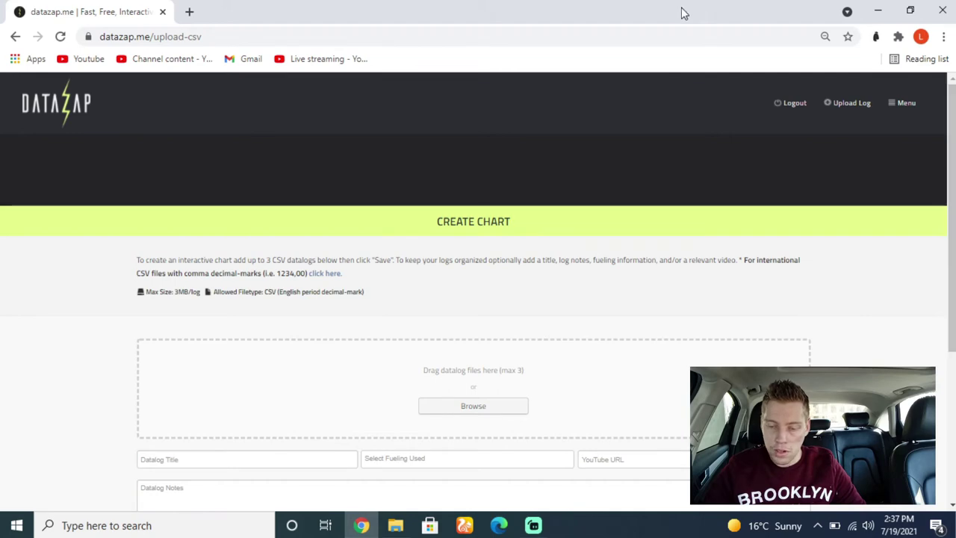
Step: Add the datalog file fuel1.CSV from the Desktop to the new chart
left_click_drag(682, 12, 512, 85)
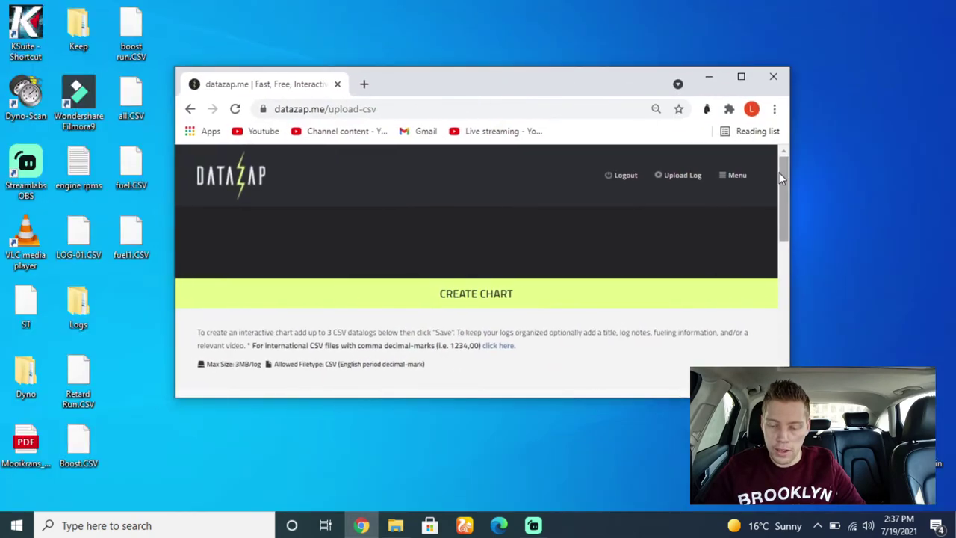
left_click_drag(598, 71, 613, 3)
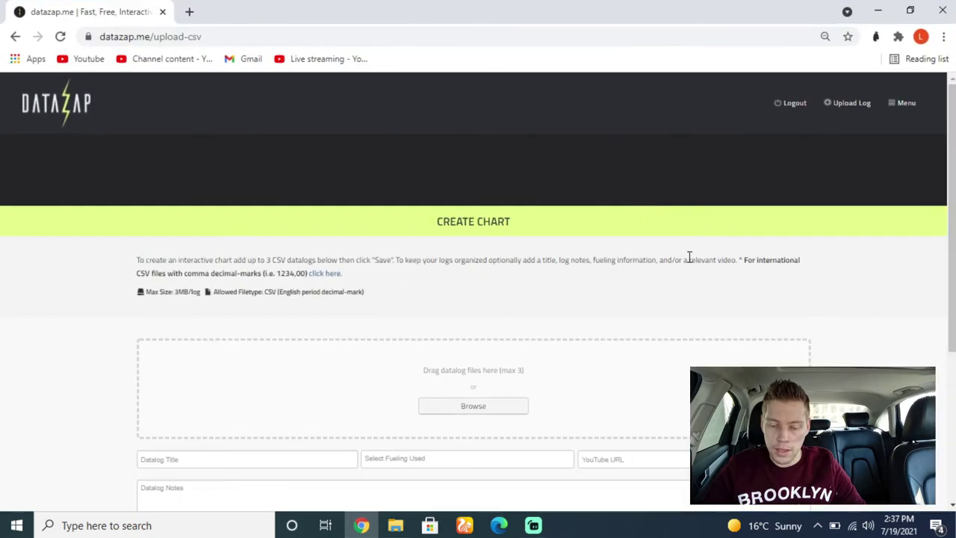
scroll(952, 139, "down", 1)
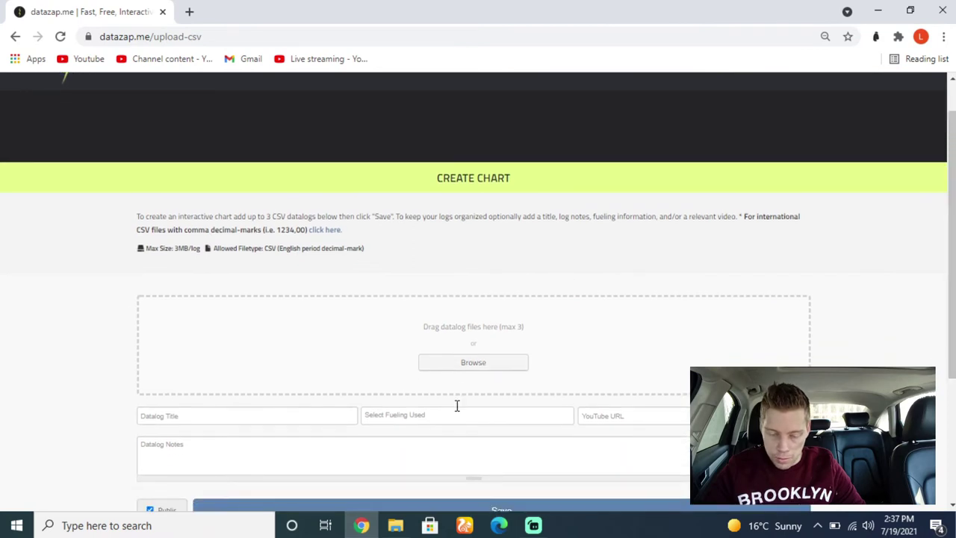
left_click(484, 368)
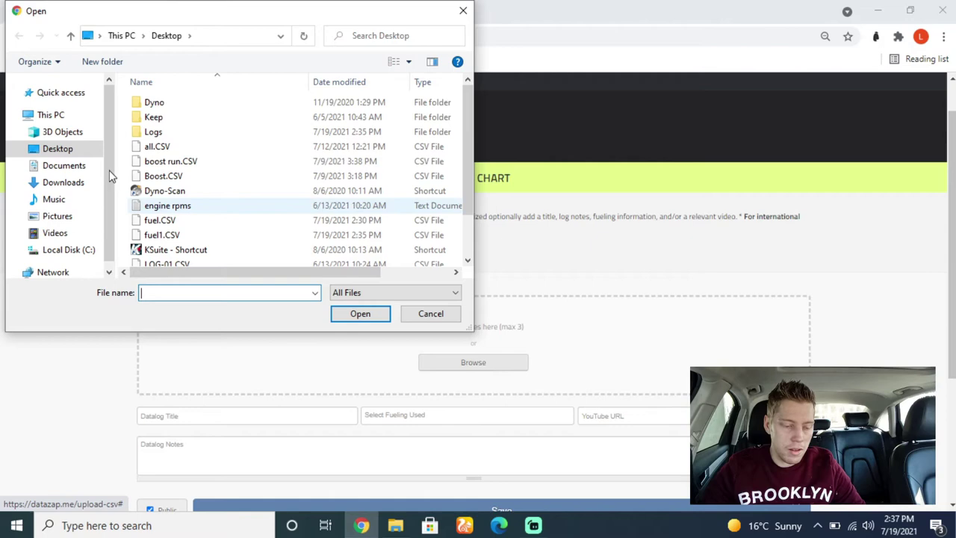
left_click(59, 148)
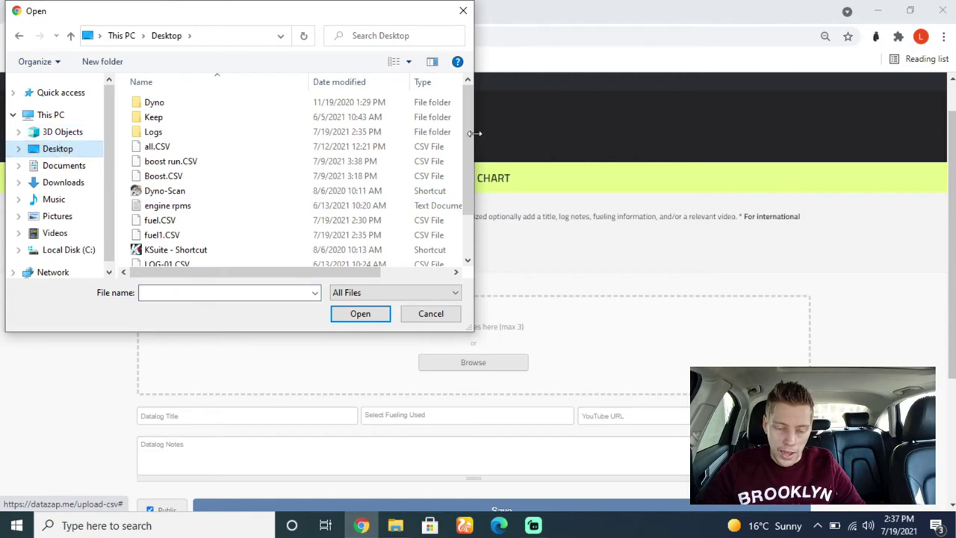
left_click_drag(471, 136, 463, 202)
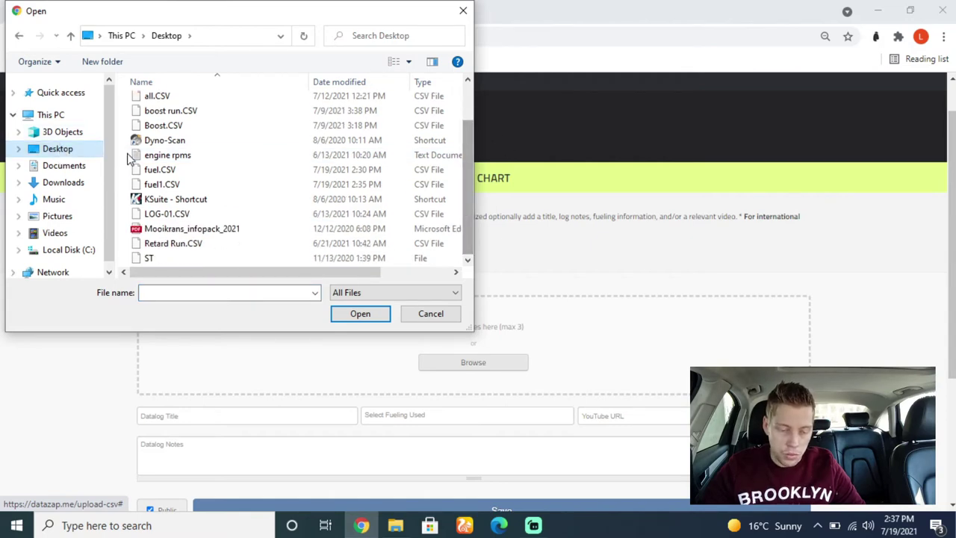
left_click(154, 186)
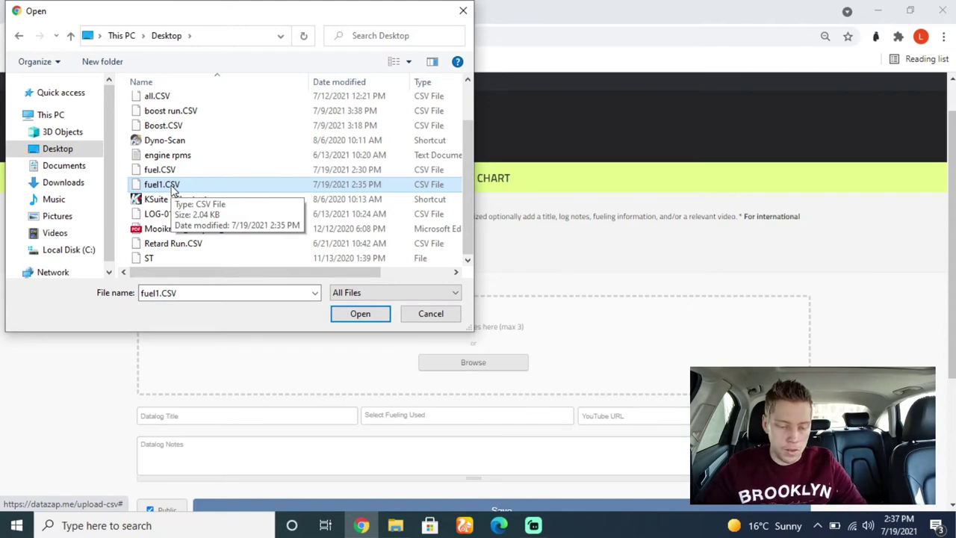
left_click(170, 186)
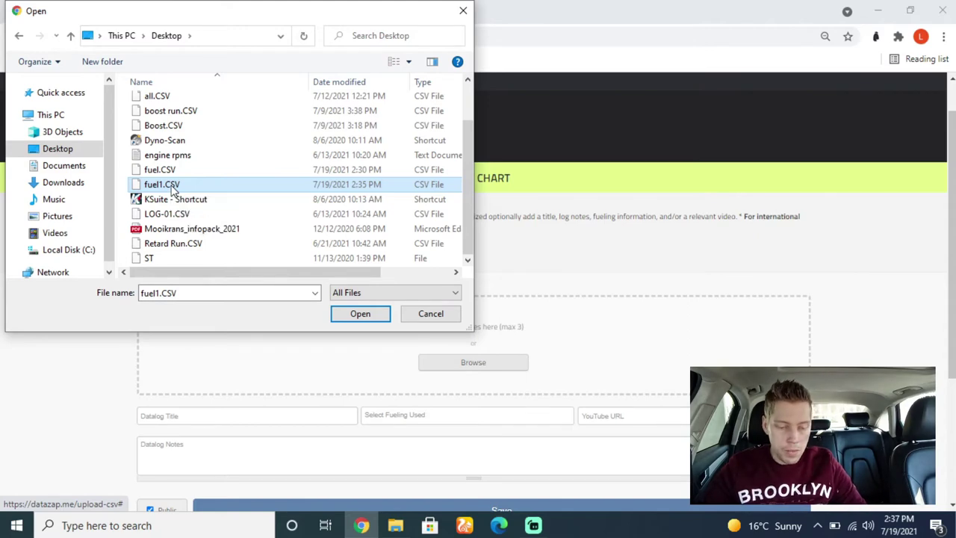
left_click(378, 319)
left_click(360, 314)
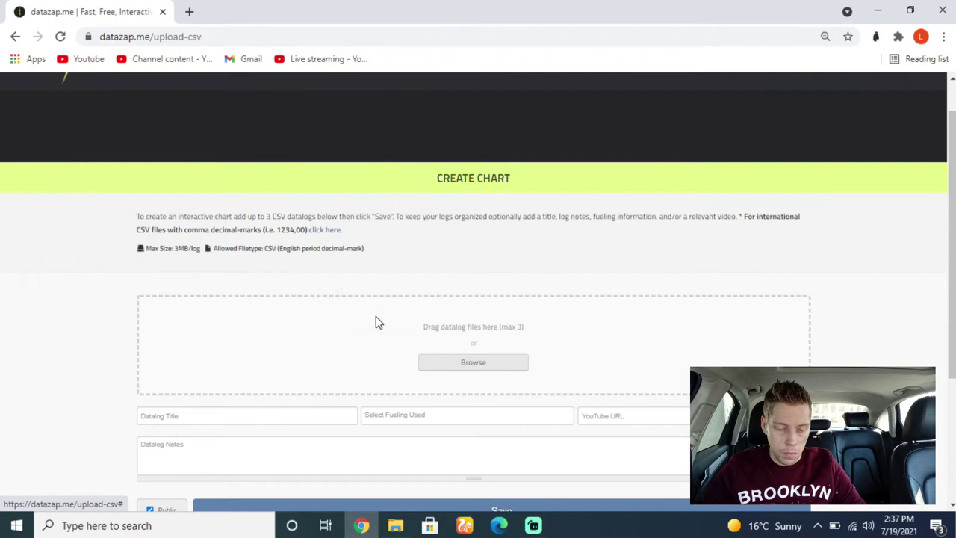
Step: Title the datalog "Fuel system" and save it to generate the chart
scroll(953, 191, "down", 2)
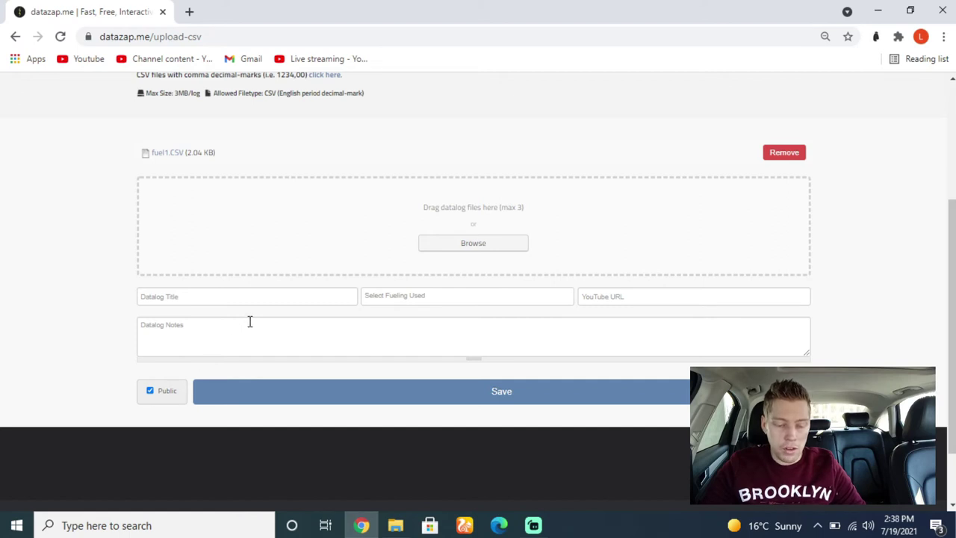
left_click(268, 300)
type("Fu")
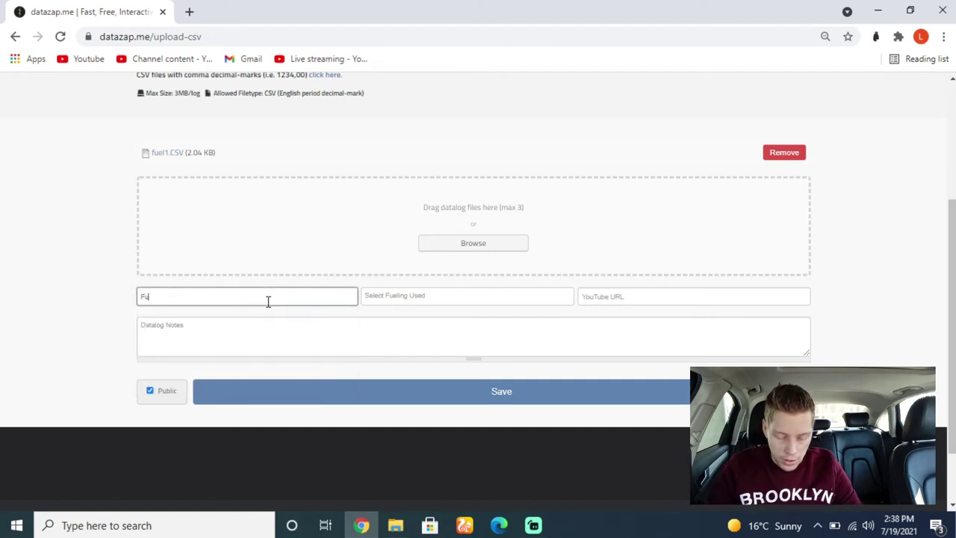
type("el system")
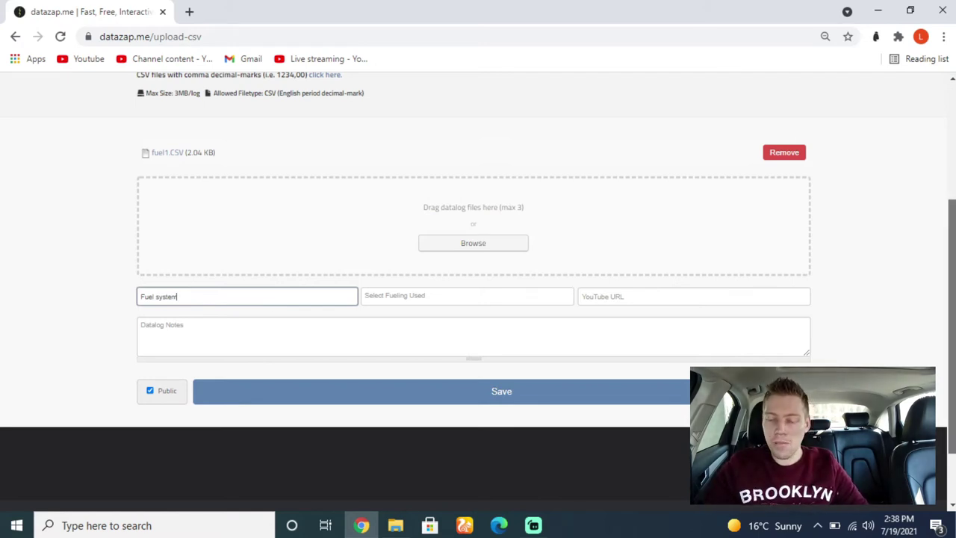
scroll(479, 299, "up", 3)
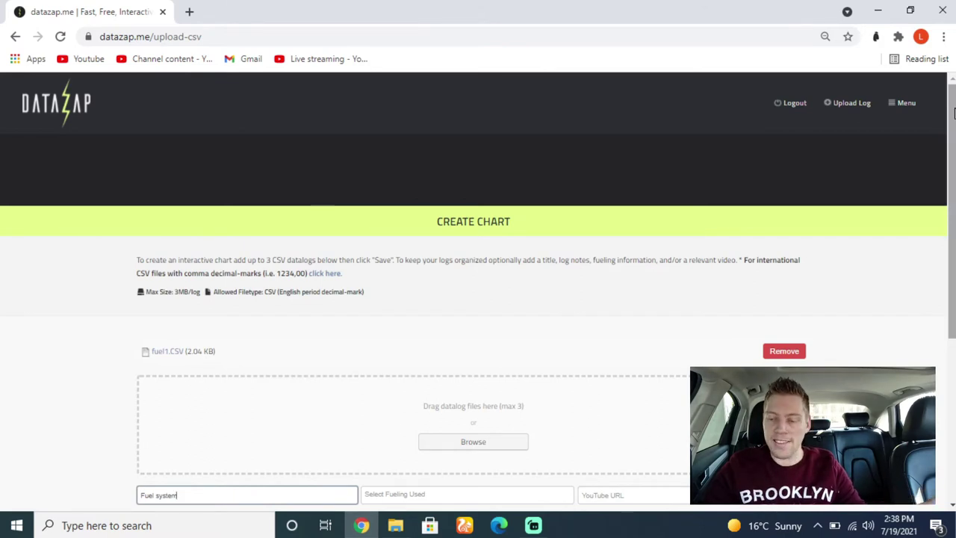
left_click_drag(949, 112, 949, 235)
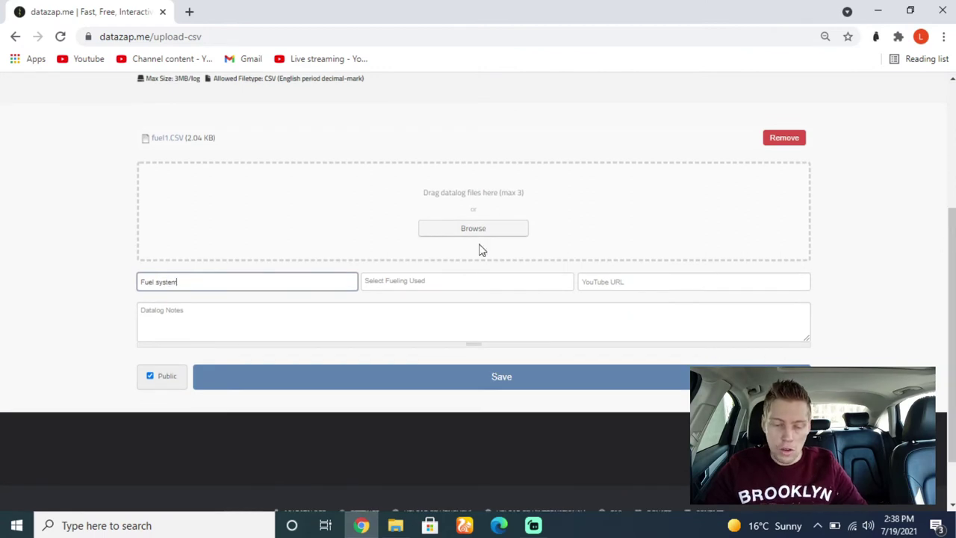
left_click(460, 387)
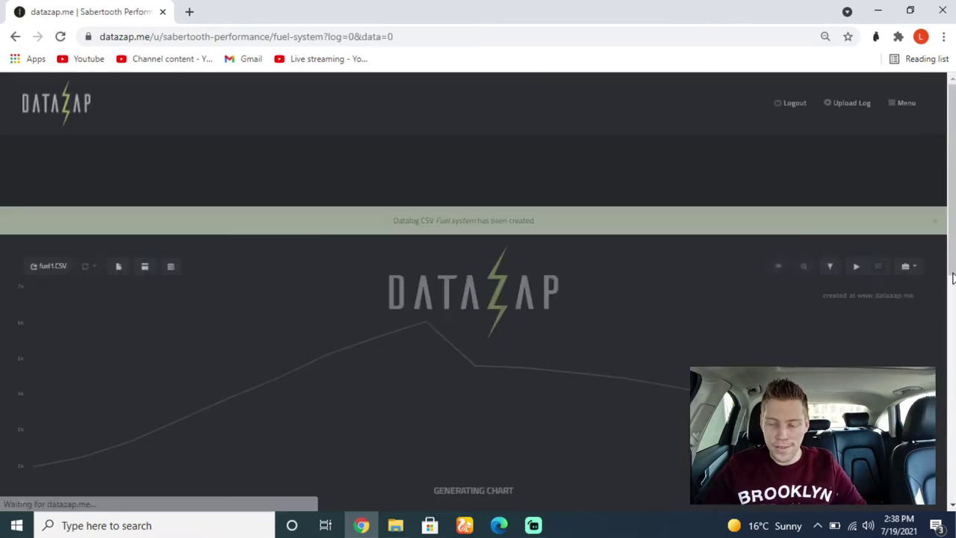
scroll(952, 240, "down", 2)
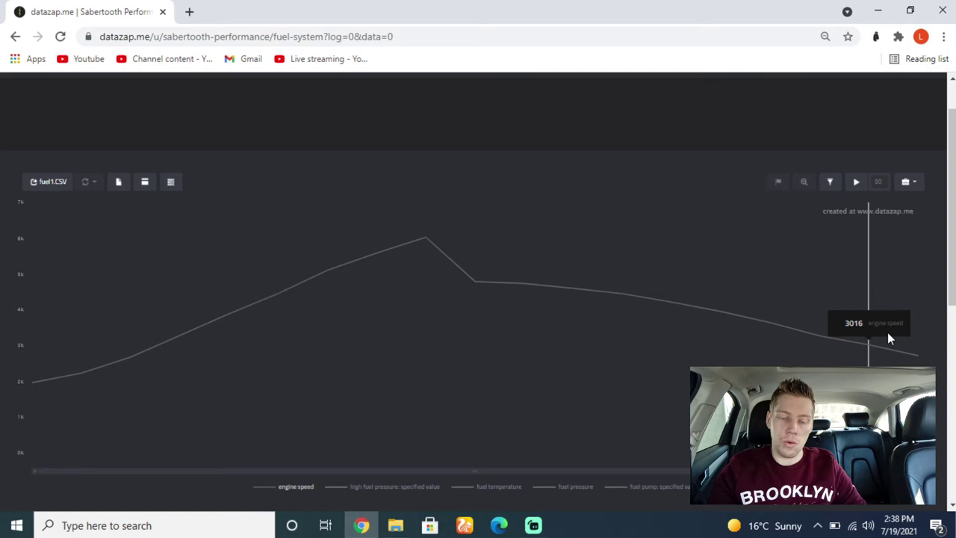
Step: Display the high fuel pressure specified value and fuel pressure curves alongside engine speed and compare their values
scroll(917, 504, "down", 1)
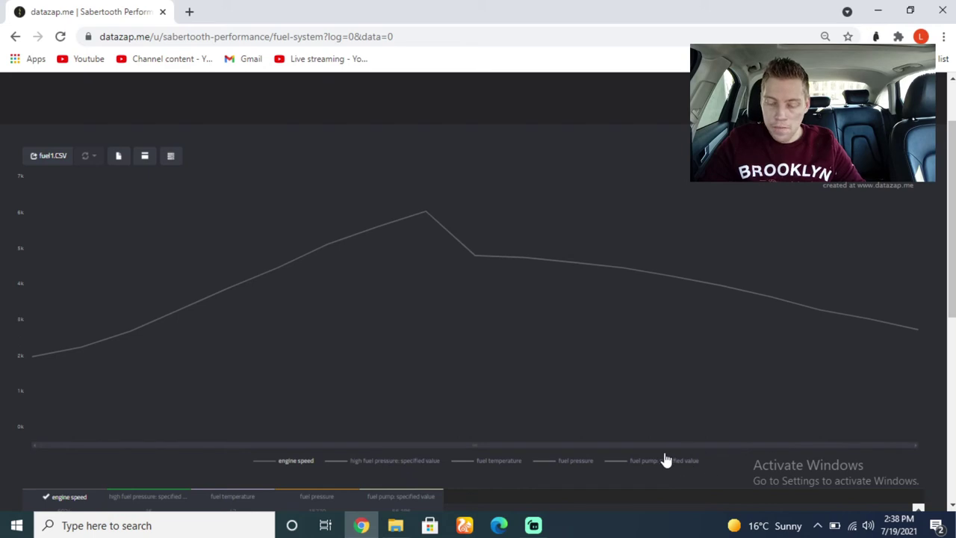
left_click(391, 462)
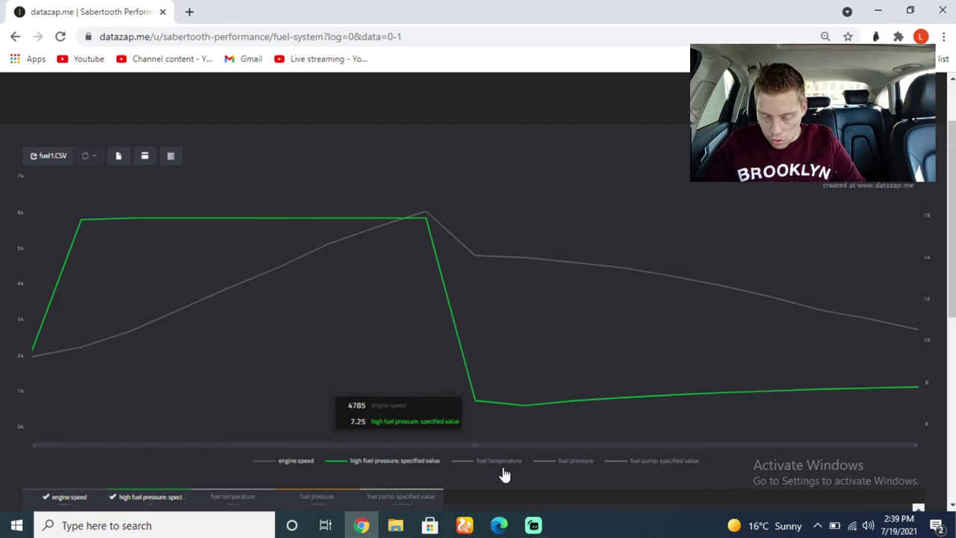
left_click(576, 462)
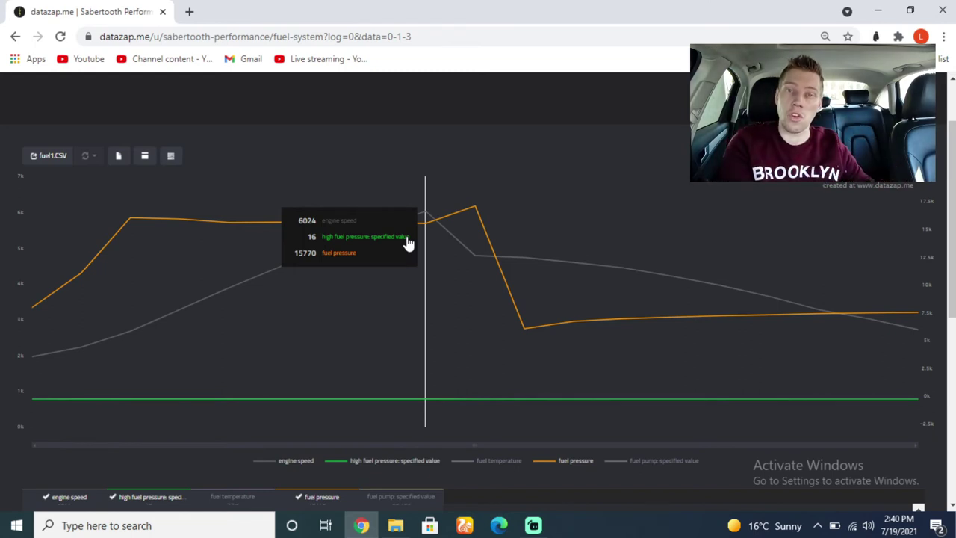
Step: Replace both high-pressure fuel curves with the fuel pump specified value curve and examine it against engine speed
left_click(572, 461)
left_click(377, 463)
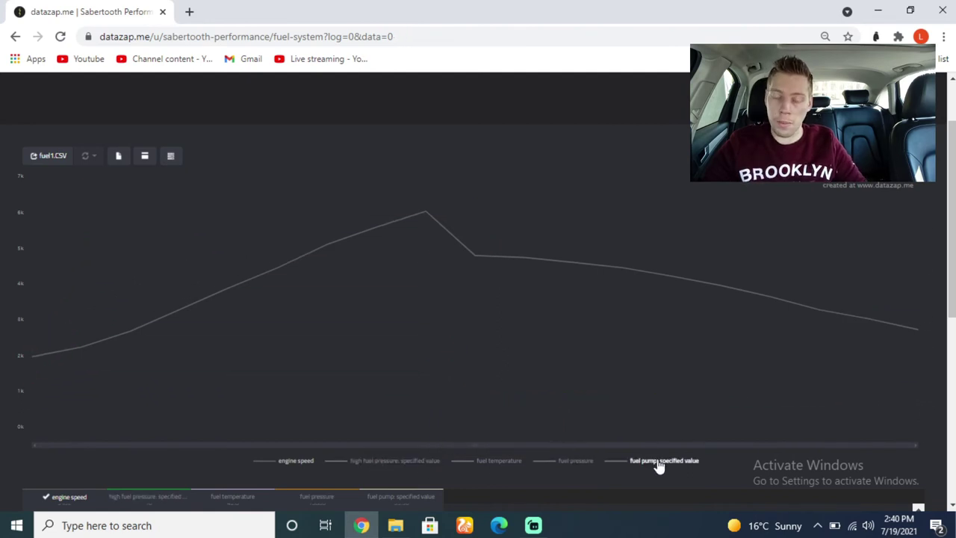
left_click(660, 463)
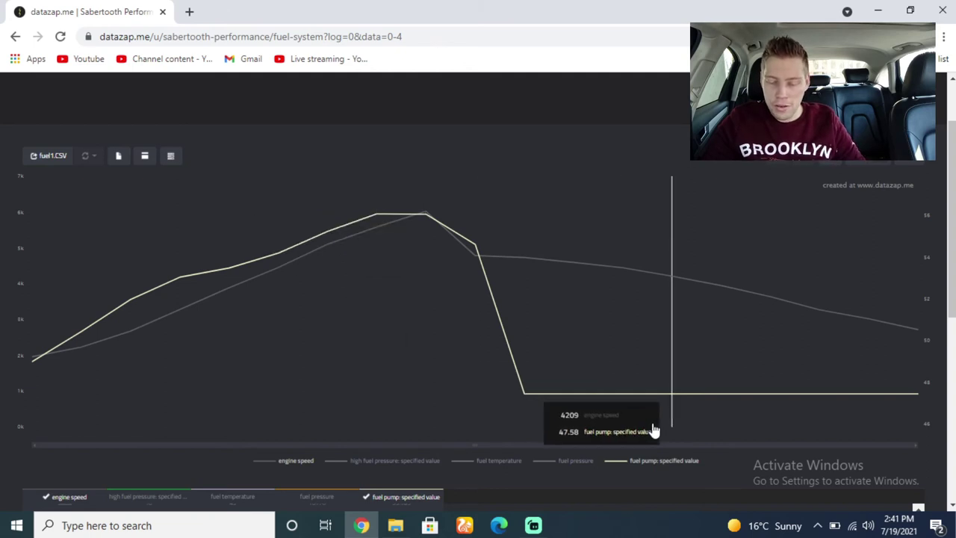
Step: Hide the fuel pump specified value curve, display fuel temperature instead, and read it across the engine speed range
left_click(649, 462)
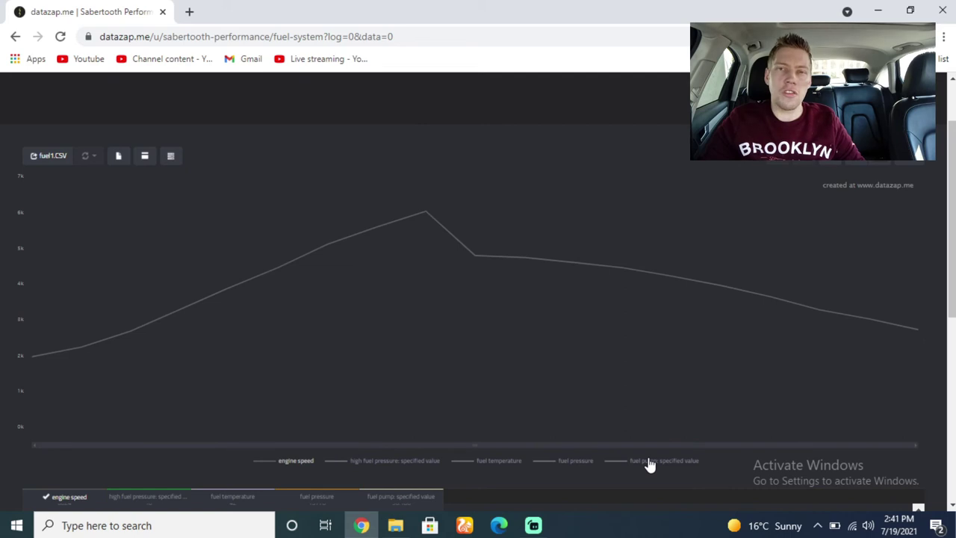
left_click(576, 462)
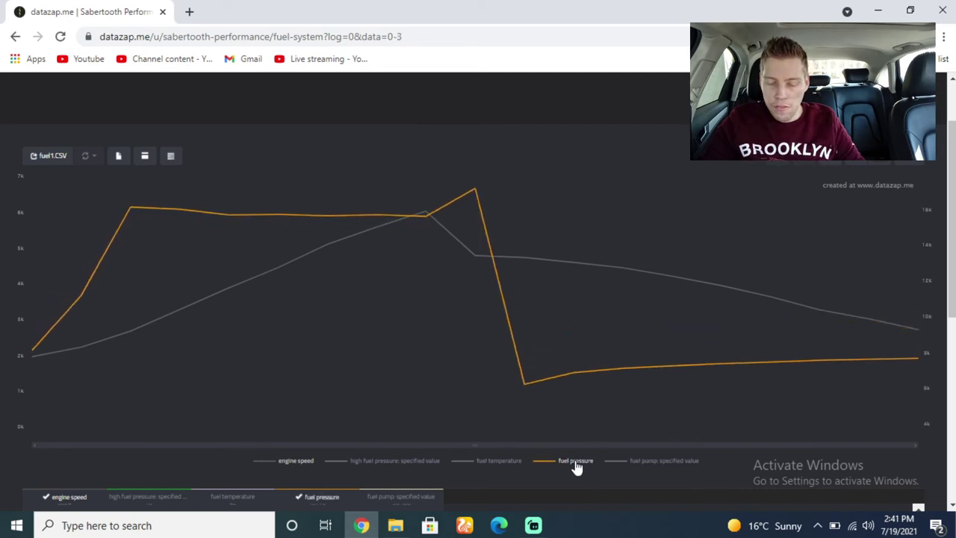
left_click(575, 463)
left_click(511, 465)
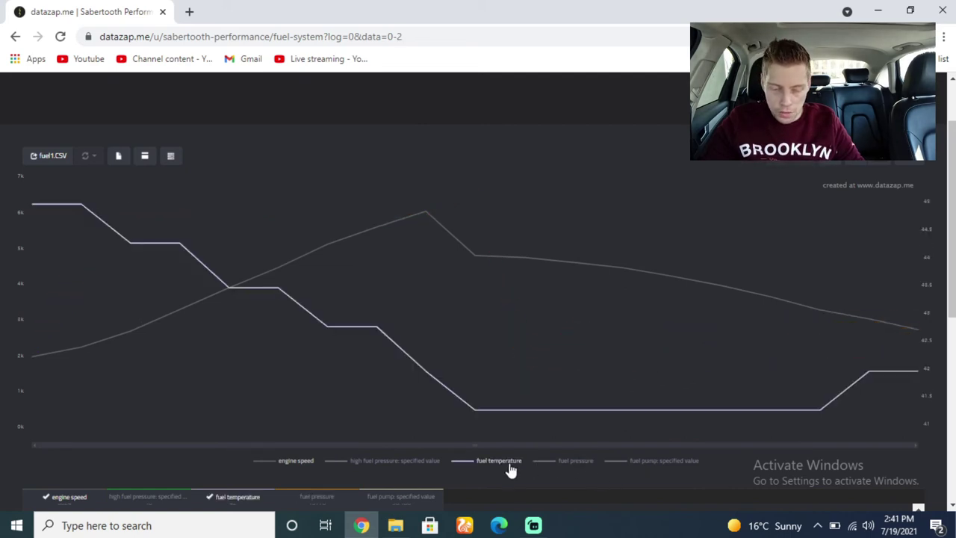
mouse_move(85, 257)
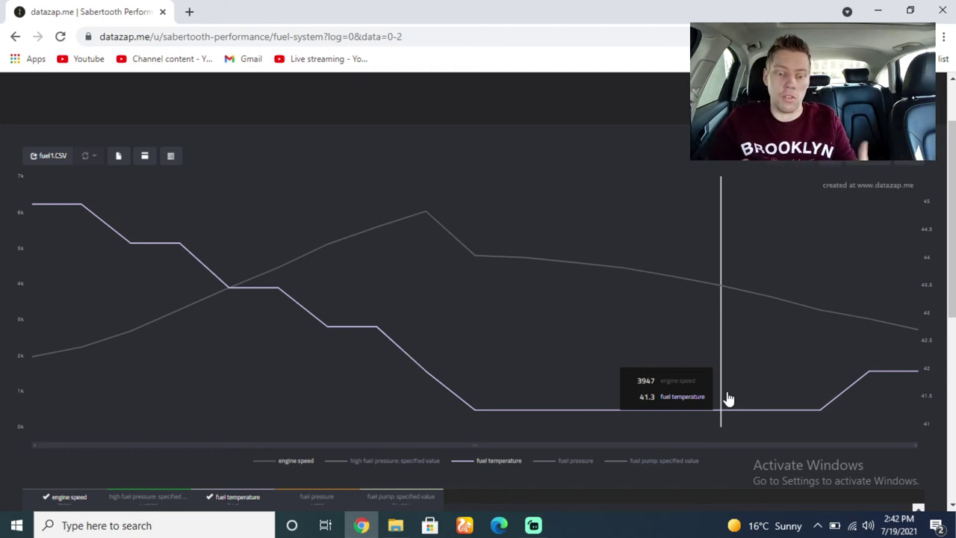
Step: Swap the fuel temperature curve for high fuel pressure specified value and fuel pressure, and compare the two over the run
left_click(491, 466)
left_click(423, 464)
left_click(573, 464)
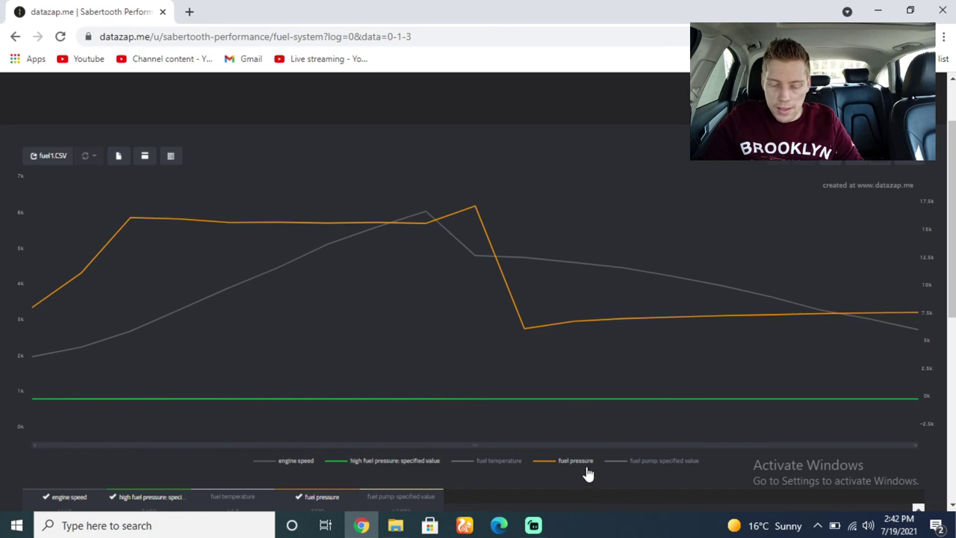
left_click(587, 469)
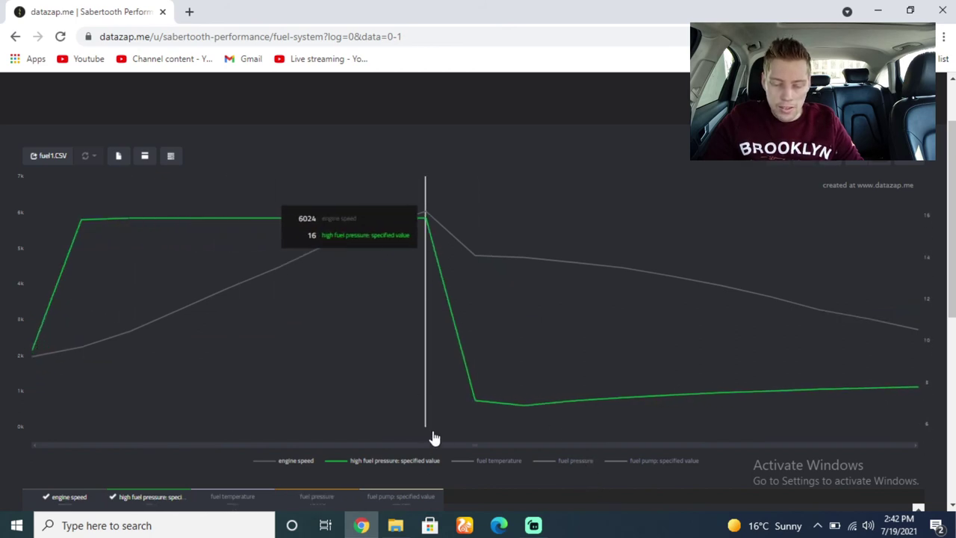
left_click(587, 464)
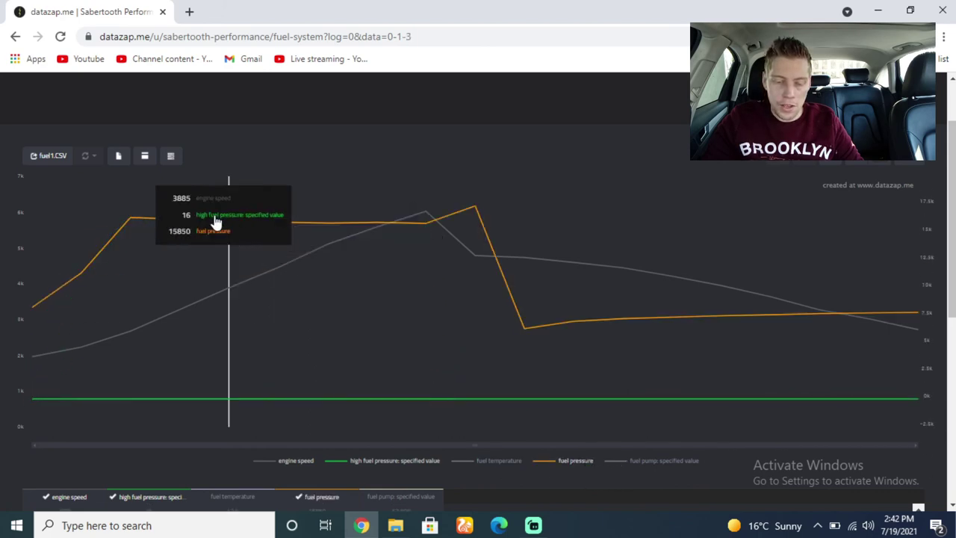